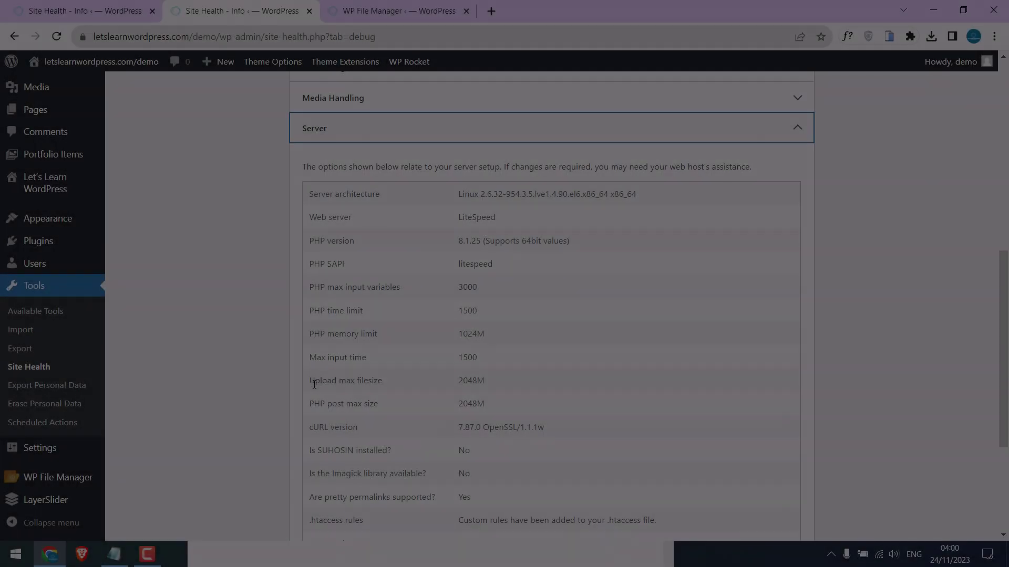
Compare the 2048M and 1024M Upload max filesize and PHP post max size rows across both Site Health tabs.
{"action": "left_click_drag", "start_coordinate": [314, 384], "coordinate": [310, 418]}
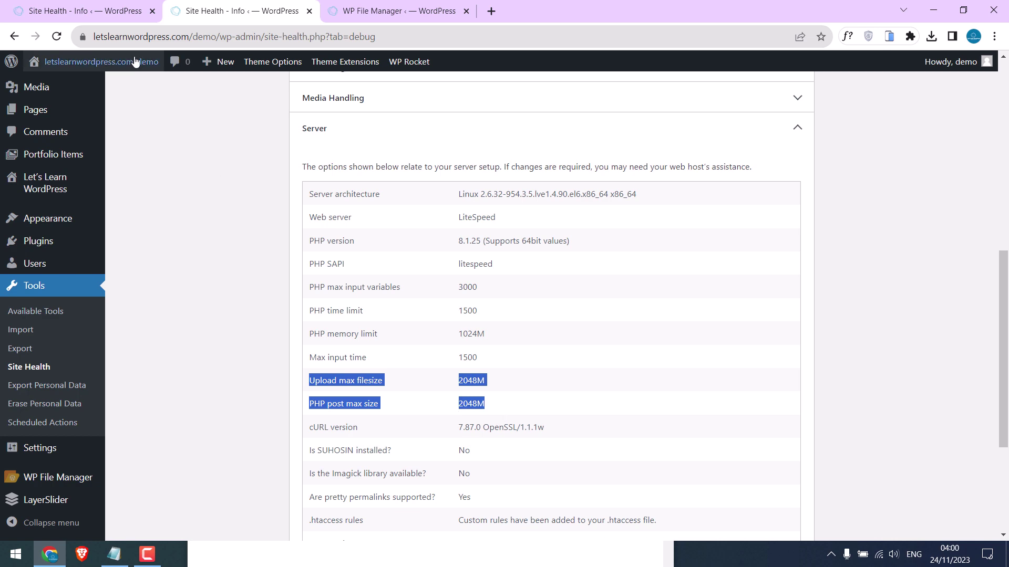
{"action": "left_click", "coordinate": [120, 11]}
{"action": "left_click", "coordinate": [372, 227]}
{"action": "left_click", "coordinate": [367, 391]}
{"action": "scroll", "coordinate": [371, 394], "scroll_direction": "down", "scroll_amount": 3}
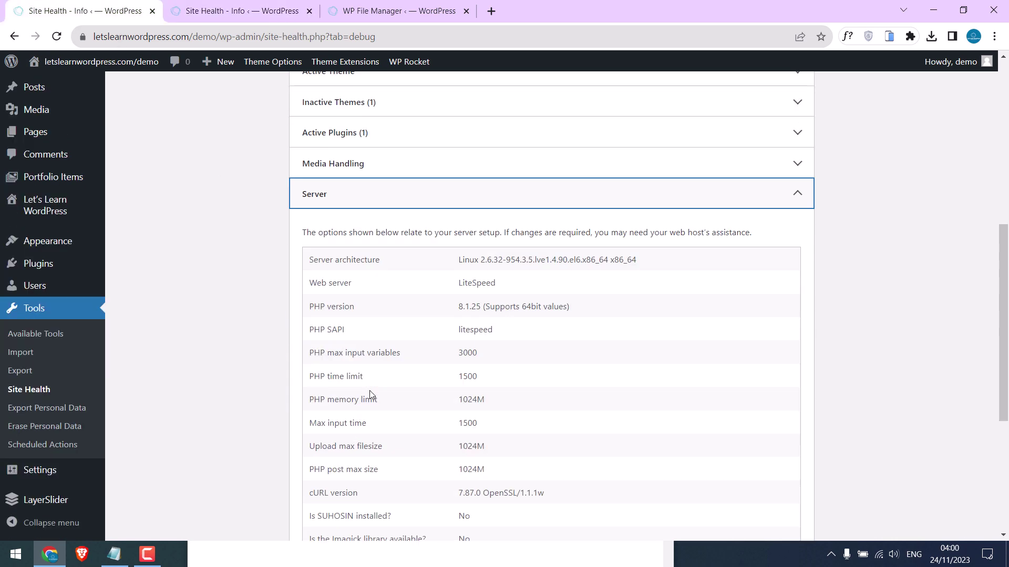
{"action": "scroll", "coordinate": [363, 385], "scroll_direction": "down", "scroll_amount": 1}
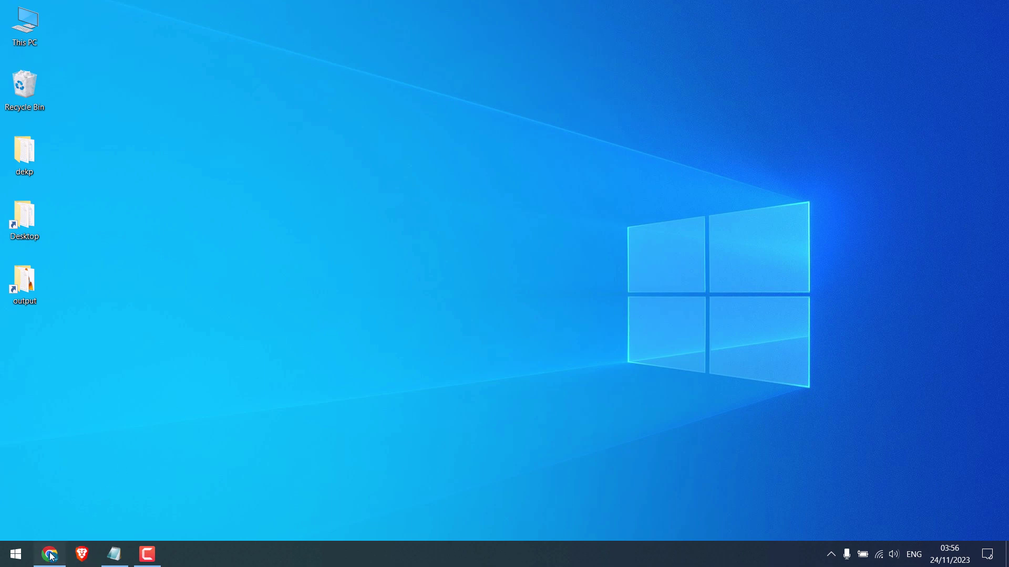
Bring Chrome back and open the Site Health Info page via Tools > Site Health.
{"action": "left_click", "coordinate": [50, 554]}
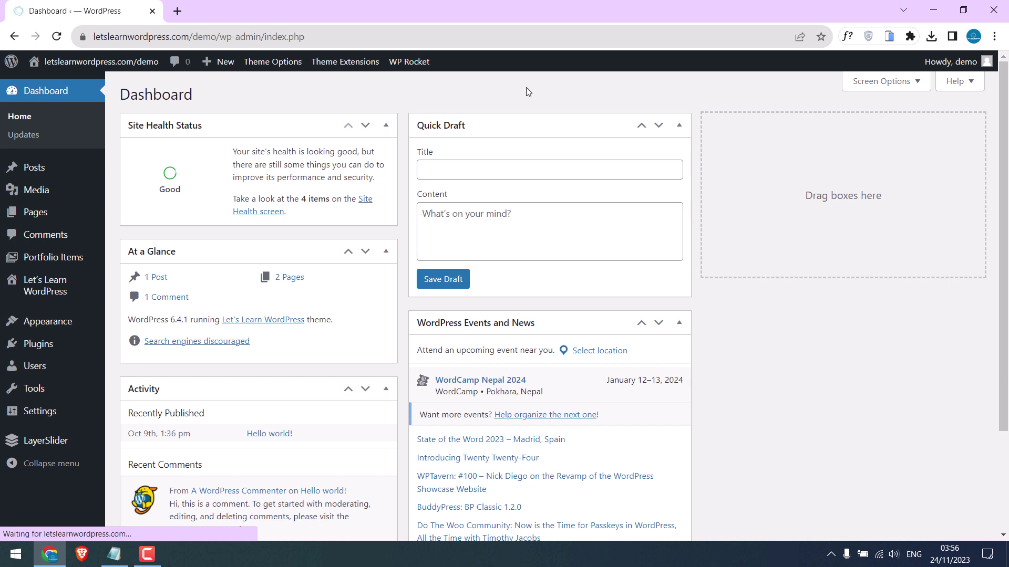
{"action": "mouse_move", "coordinate": [52, 391]}
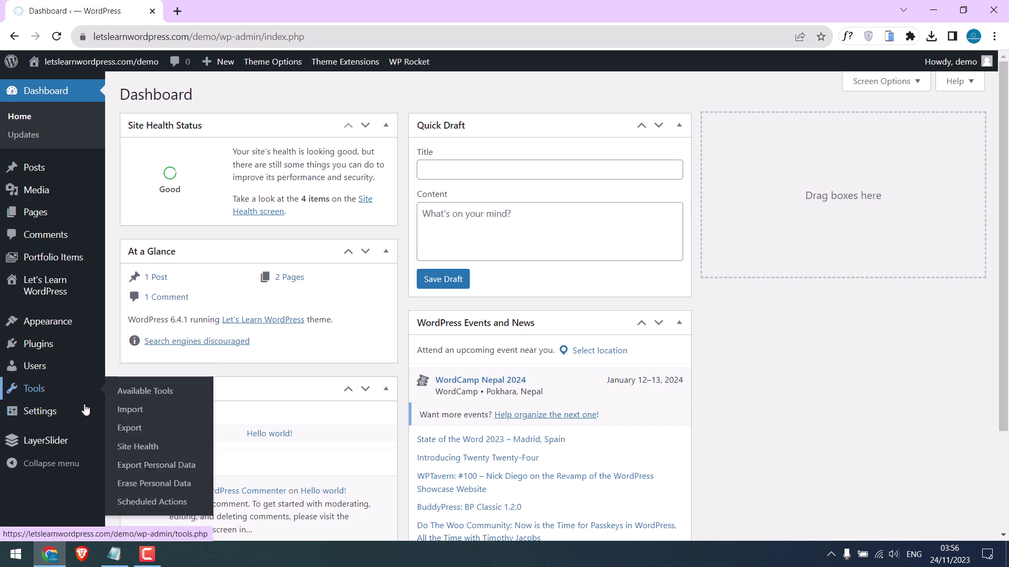
{"action": "left_click", "coordinate": [157, 448]}
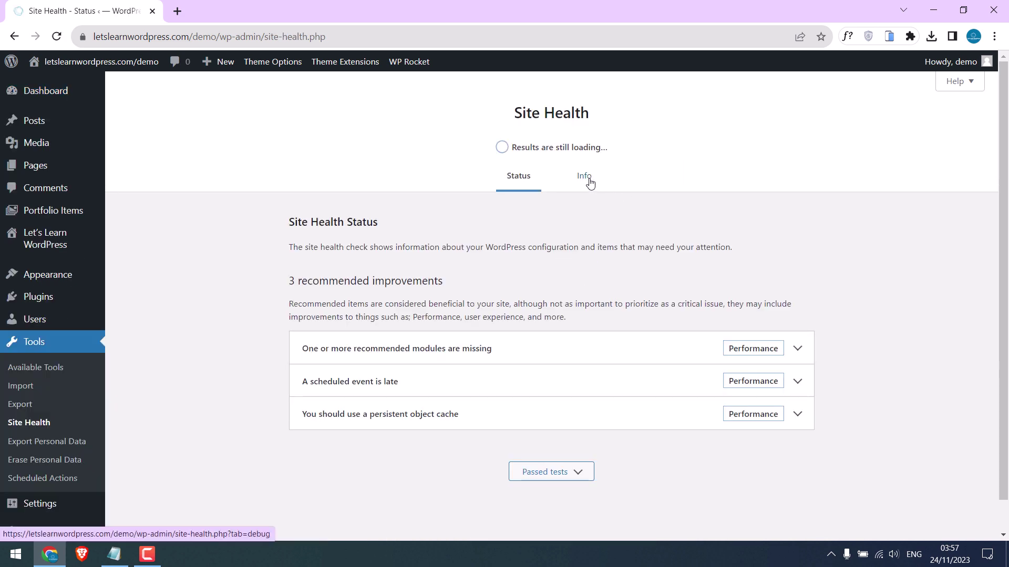
{"action": "left_click", "coordinate": [591, 182]}
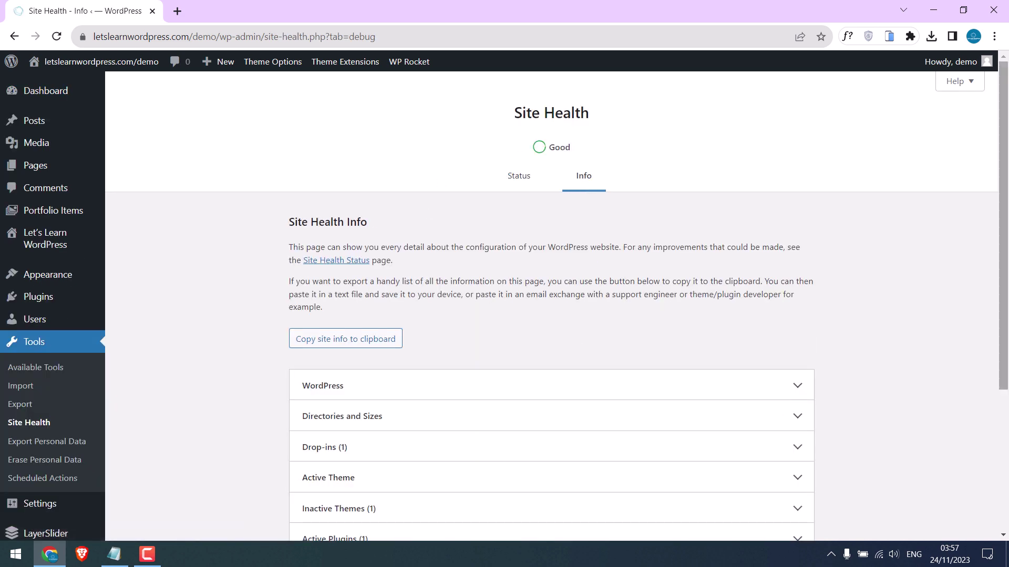
{"action": "scroll", "coordinate": [1006, 292], "scroll_direction": "down", "scroll_amount": 3}
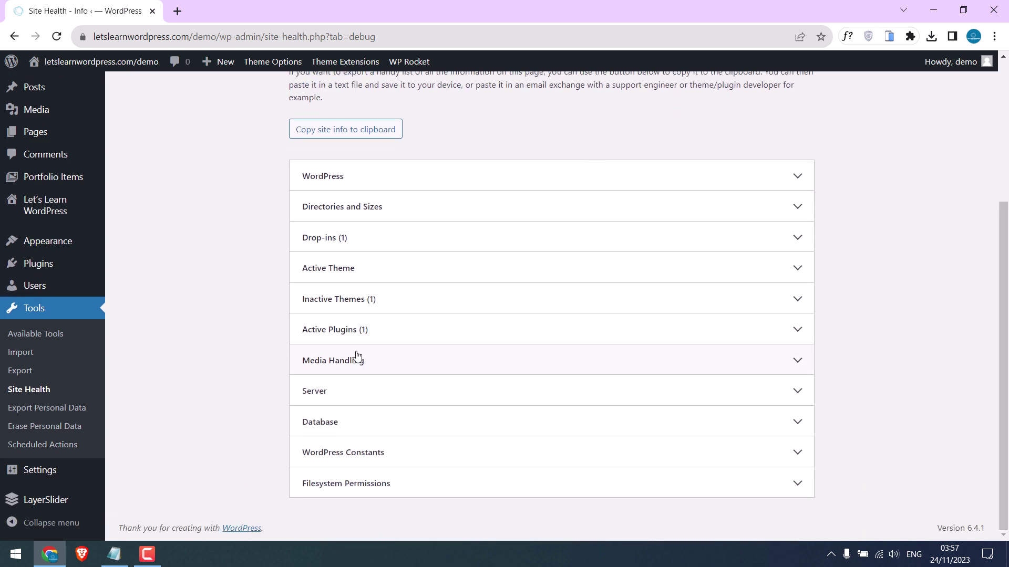
Expand Media Handling and highlight the 1024M post data and uploaded file size limits.
{"action": "left_click", "coordinate": [379, 364]}
{"action": "scroll", "coordinate": [264, 315], "scroll_direction": "down", "scroll_amount": 3}
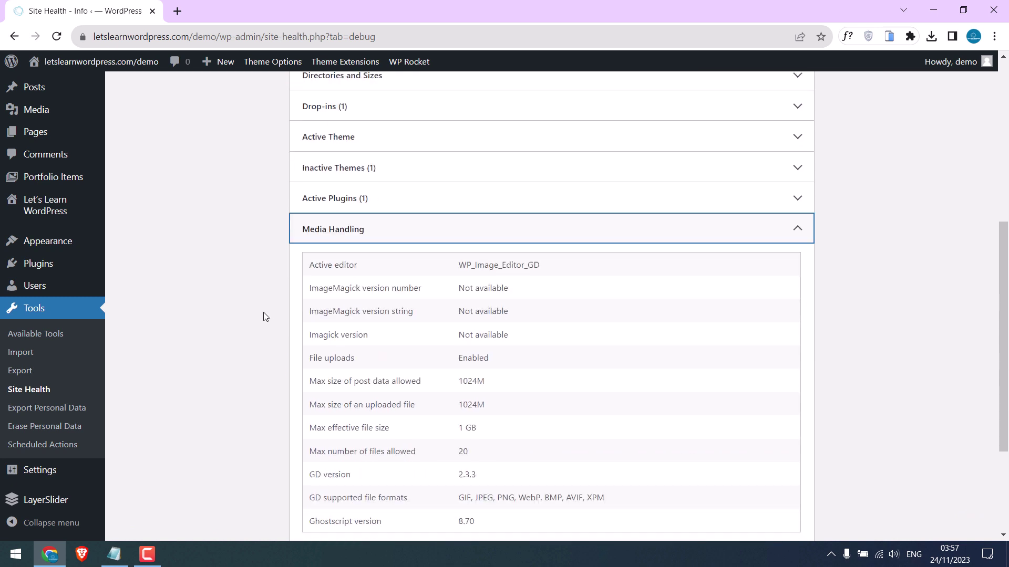
{"action": "left_click_drag", "start_coordinate": [310, 317], "coordinate": [491, 319]}
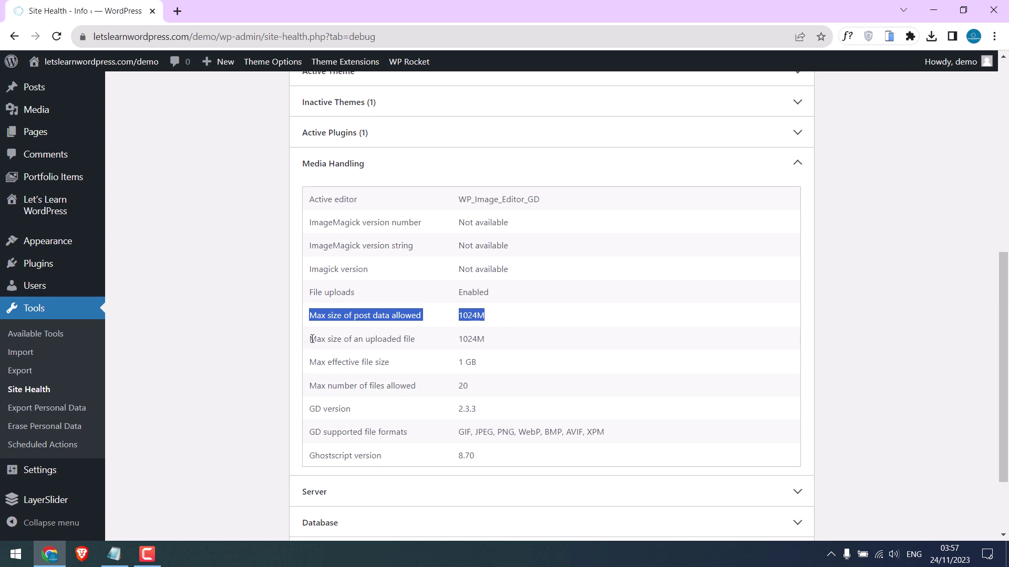
{"action": "left_click_drag", "start_coordinate": [311, 339], "coordinate": [500, 344]}
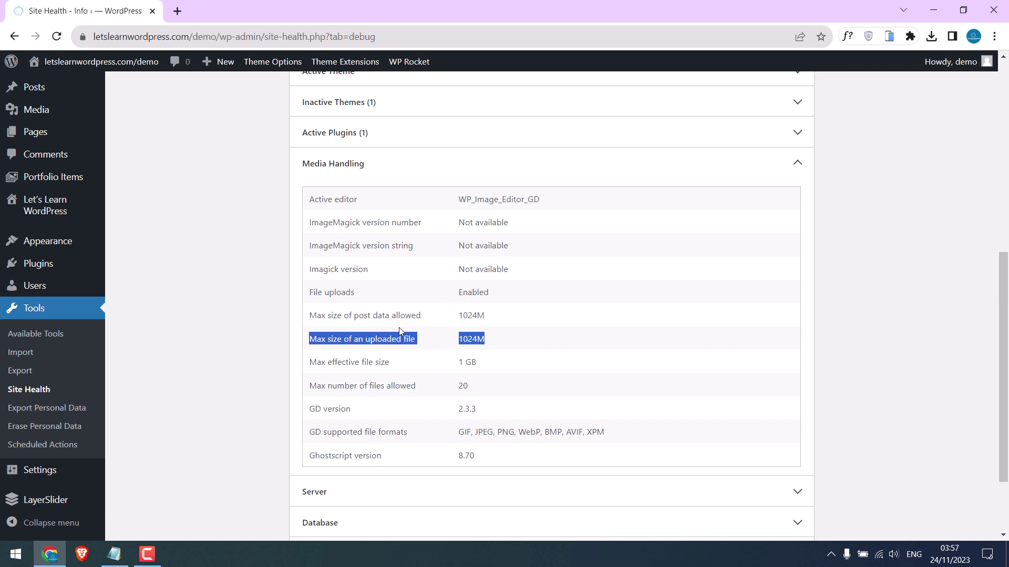
Expand the Server section and highlight the 1024M Upload max filesize and PHP post max size rows.
{"action": "left_click", "coordinate": [597, 169]}
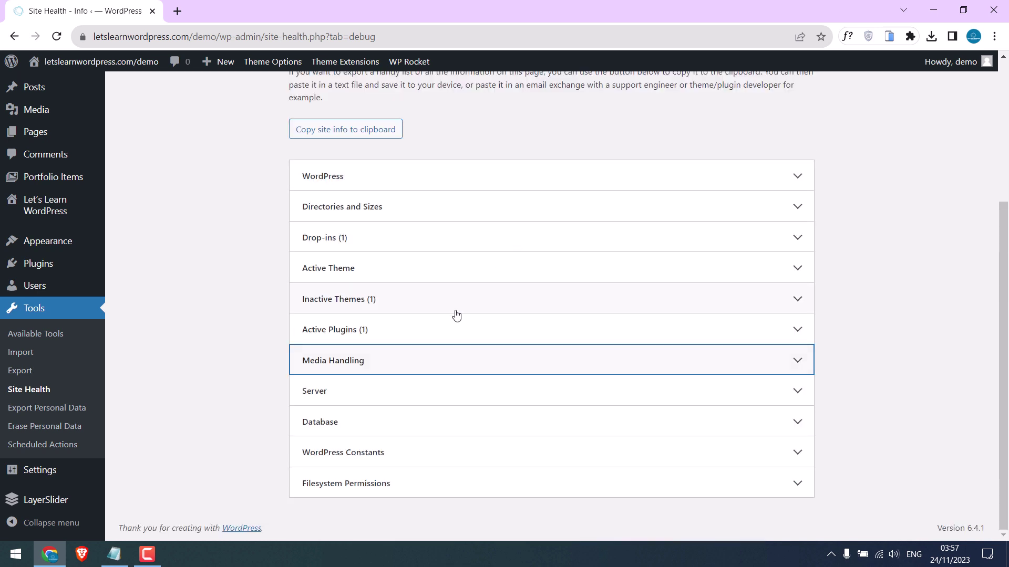
{"action": "left_click", "coordinate": [335, 395]}
{"action": "scroll", "coordinate": [257, 379], "scroll_direction": "down", "scroll_amount": 3}
{"action": "scroll", "coordinate": [257, 379], "scroll_direction": "down", "scroll_amount": 1}
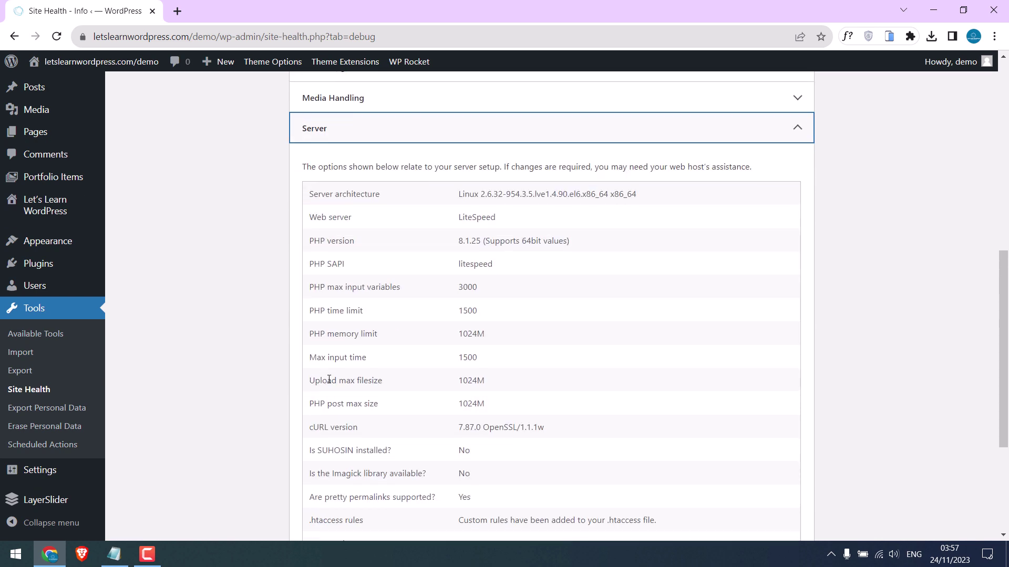
{"action": "left_click_drag", "start_coordinate": [311, 381], "coordinate": [454, 383]}
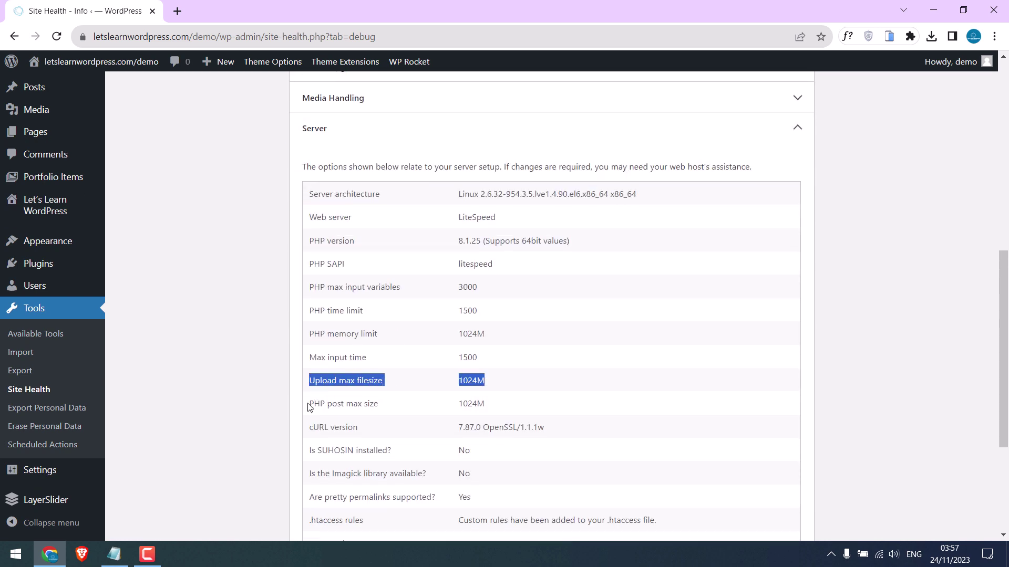
{"action": "left_click_drag", "start_coordinate": [308, 408], "coordinate": [486, 401]}
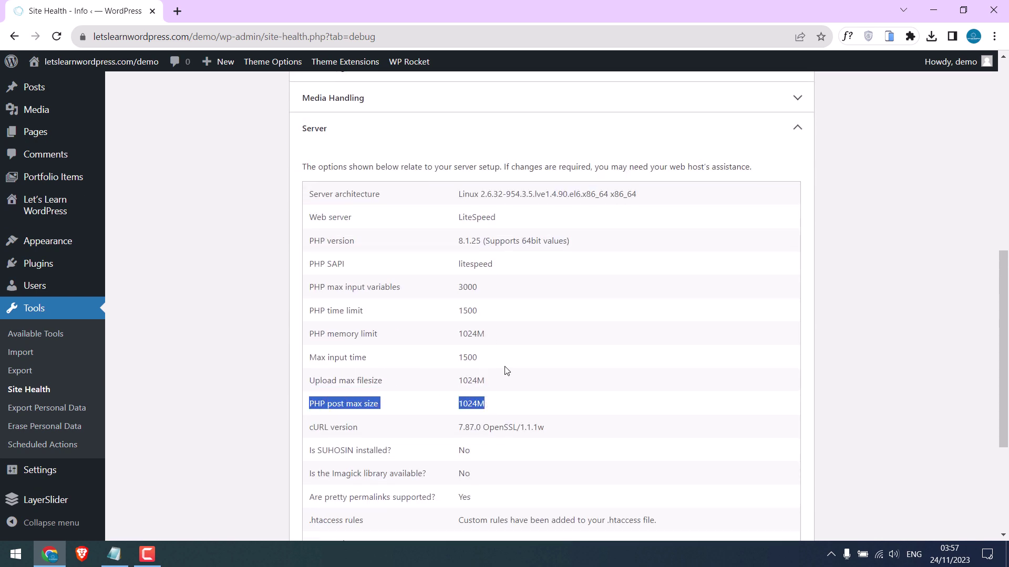
Collapse Server and bring up the link menu for Plugins > Add New Plugin.
{"action": "scroll", "coordinate": [456, 375], "scroll_direction": "up", "scroll_amount": 1}
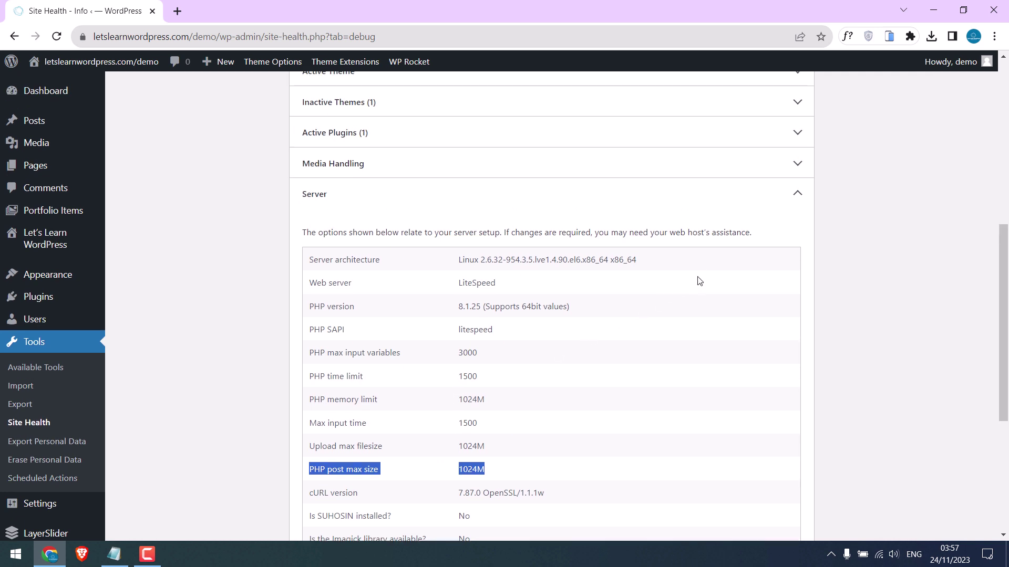
{"action": "left_click", "coordinate": [798, 193]}
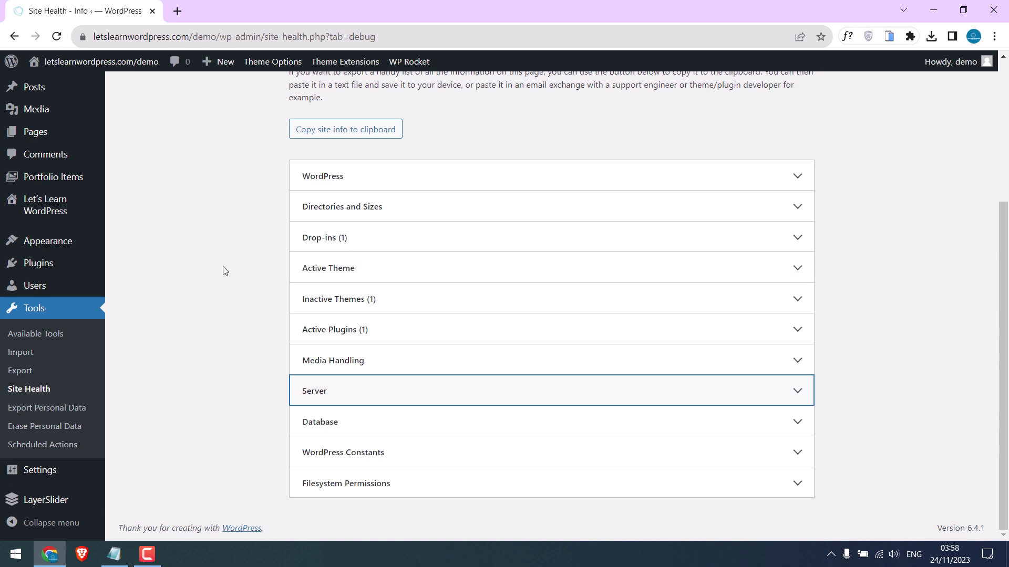
{"action": "mouse_move", "coordinate": [97, 266]}
{"action": "right_click", "coordinate": [131, 287]}
Open the Add Plugins page in a new tab and switch to it.
{"action": "left_click", "coordinate": [198, 291]}
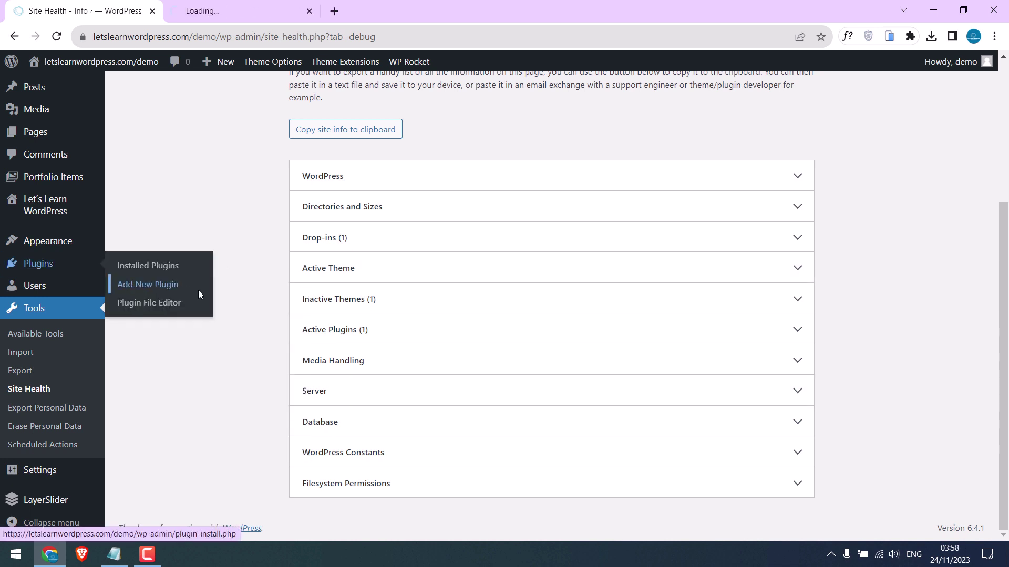
{"action": "left_click", "coordinate": [379, 367]}
{"action": "scroll", "coordinate": [381, 408], "scroll_direction": "down", "scroll_amount": 2}
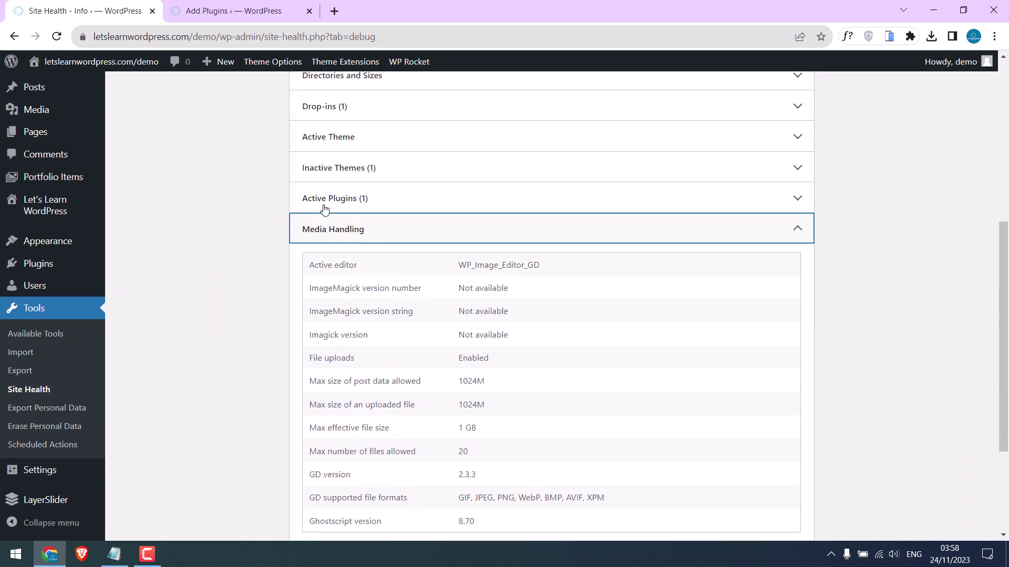
{"action": "left_click", "coordinate": [237, 10]}
Search 'file manager', install and activate WP File Manager, and clear the WP Rocket cache.
{"action": "left_click", "coordinate": [847, 132]}
{"action": "type", "text": "file manager"}
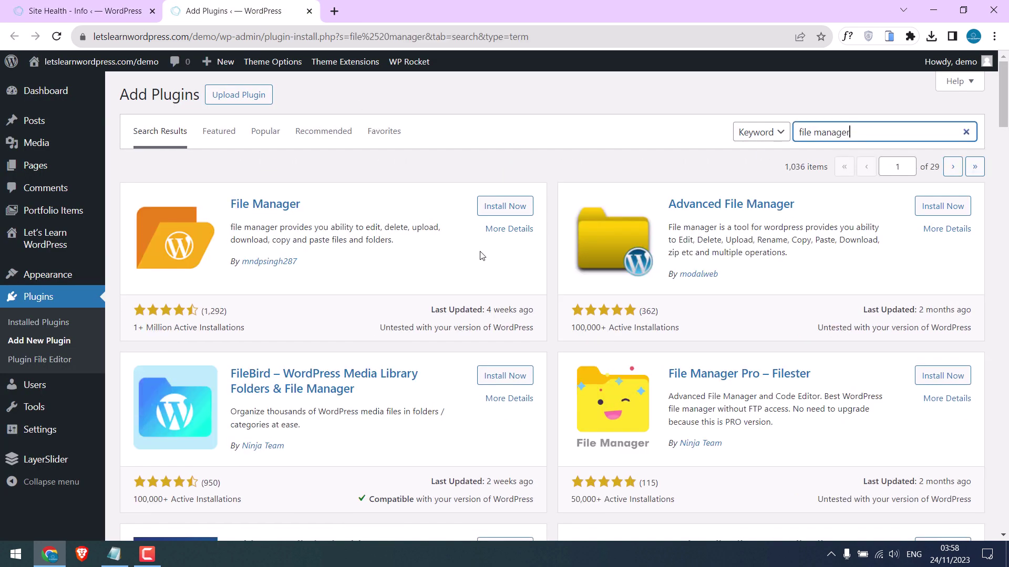
{"action": "left_click", "coordinate": [499, 209]}
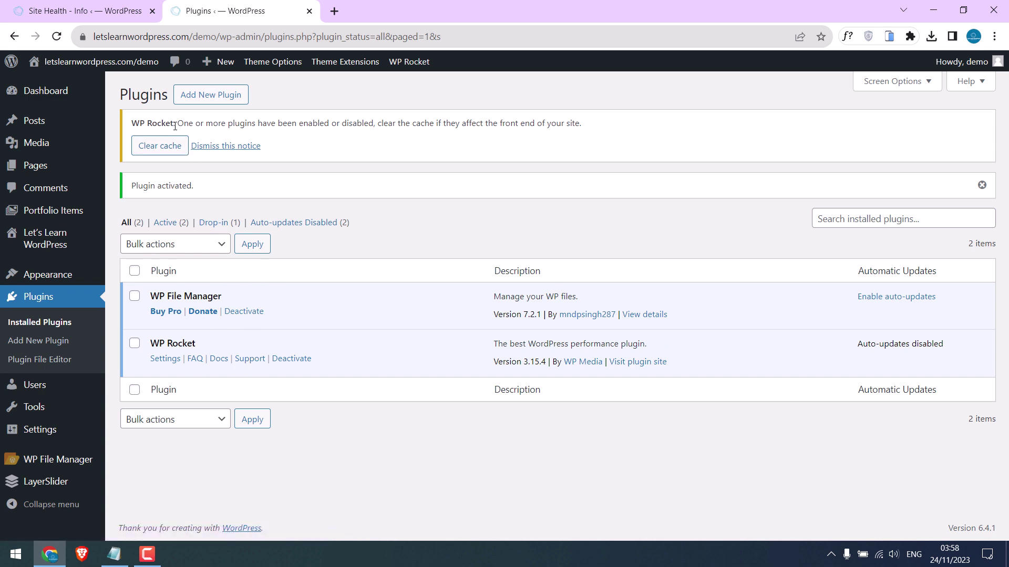
{"action": "left_click", "coordinate": [168, 146]}
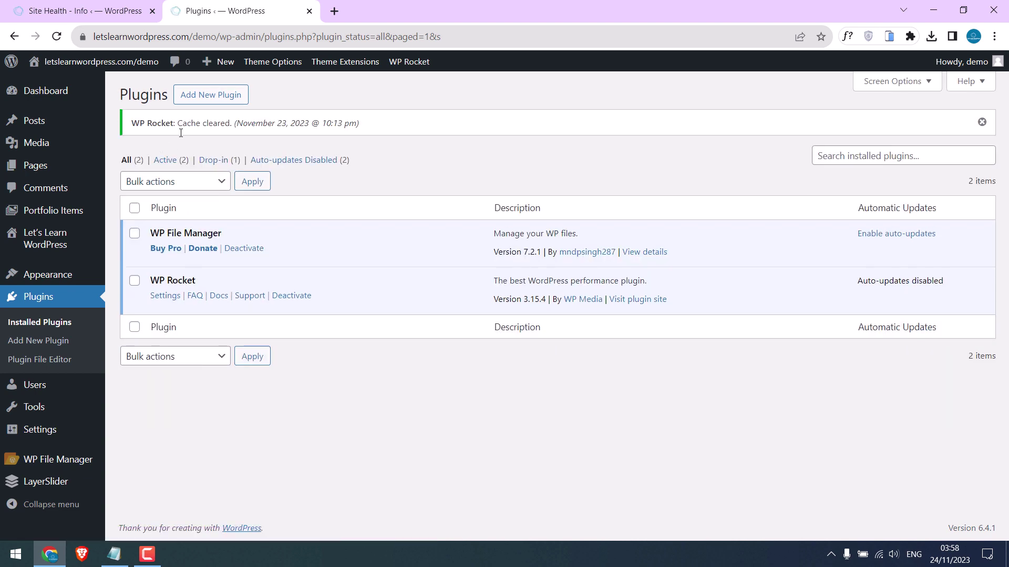
Open .htaccess in WP File Manager's Code Editor and select the # BEGIN WordPress block at the bottom.
{"action": "left_click", "coordinate": [67, 466]}
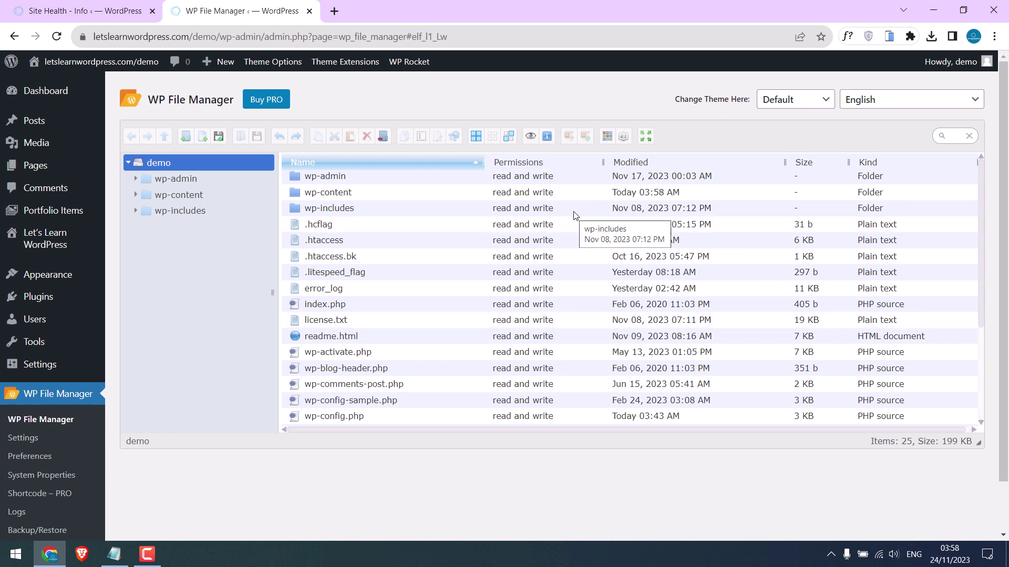
{"action": "right_click", "coordinate": [315, 244]}
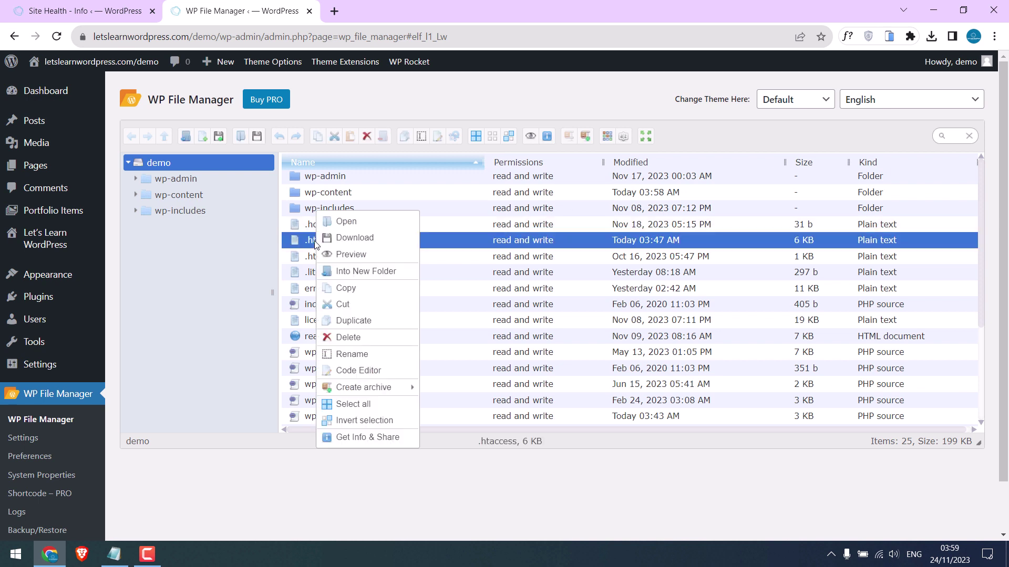
{"action": "left_click", "coordinate": [370, 372]}
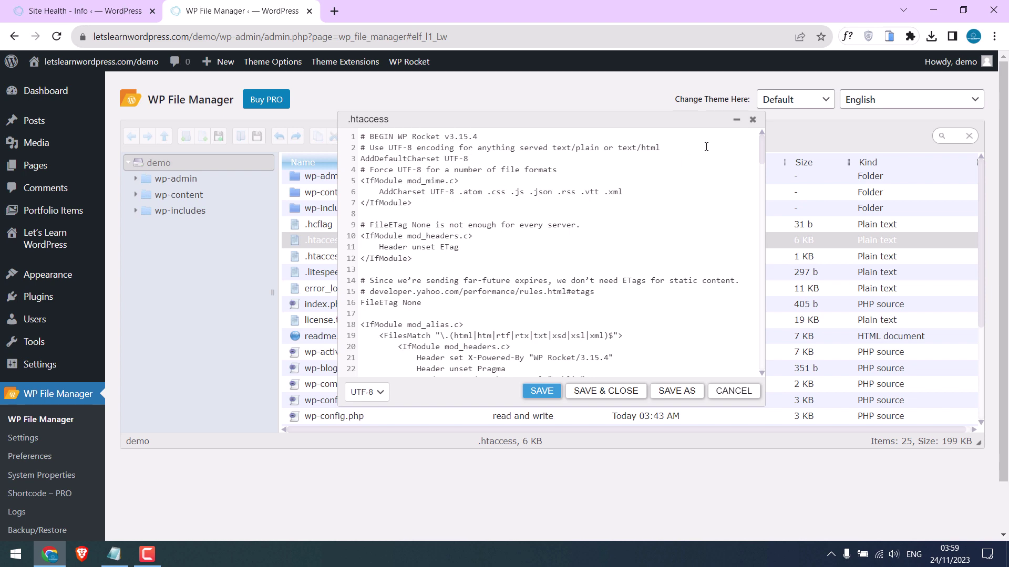
{"action": "left_click_drag", "start_coordinate": [762, 147], "coordinate": [762, 357]}
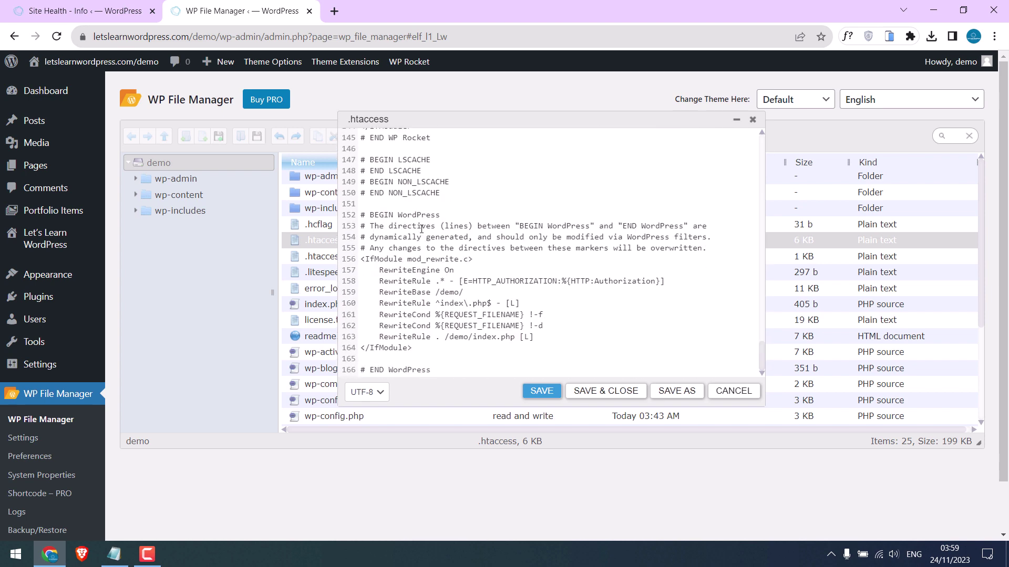
{"action": "left_click_drag", "start_coordinate": [361, 214], "coordinate": [413, 348]}
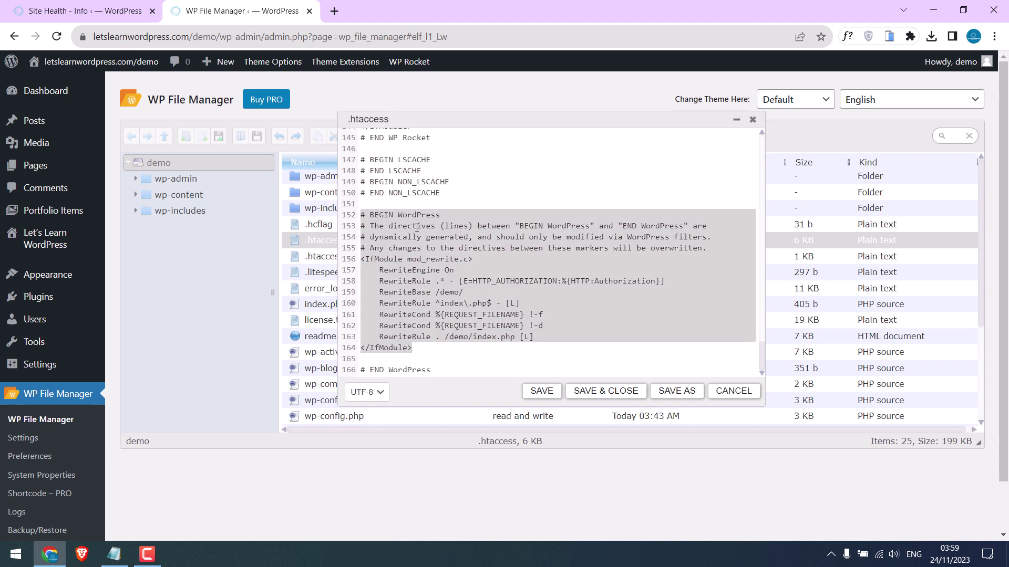
{"action": "left_click", "coordinate": [423, 205]}
Copy the upload_max_filesize and post_max_size 2048M php_value lines from Notepad.
{"action": "left_click", "coordinate": [114, 554]}
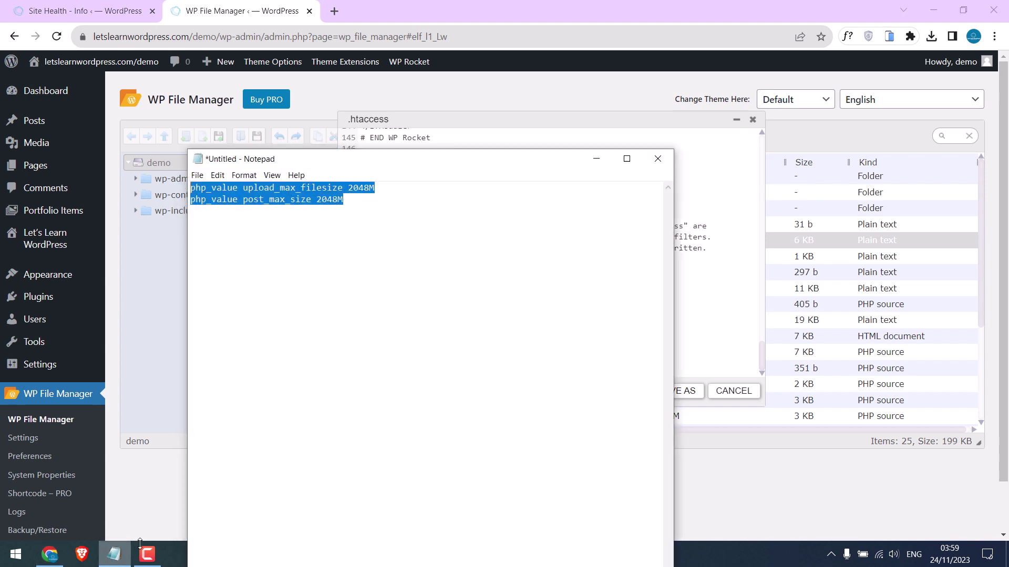
{"action": "left_click", "coordinate": [360, 204]}
{"action": "left_click_drag", "start_coordinate": [348, 187], "coordinate": [190, 187]}
{"action": "right_click", "coordinate": [213, 190]}
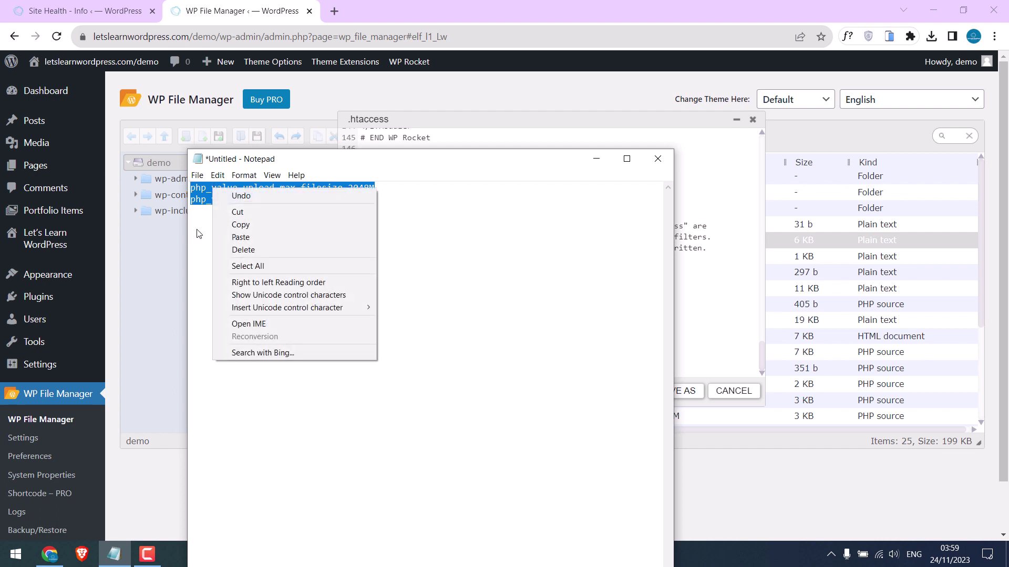
{"action": "left_click", "coordinate": [247, 227]}
Paste the two 2048M php_value lines above # BEGIN WordPress in .htaccess, save, and close the editor.
{"action": "left_click", "coordinate": [558, 135]}
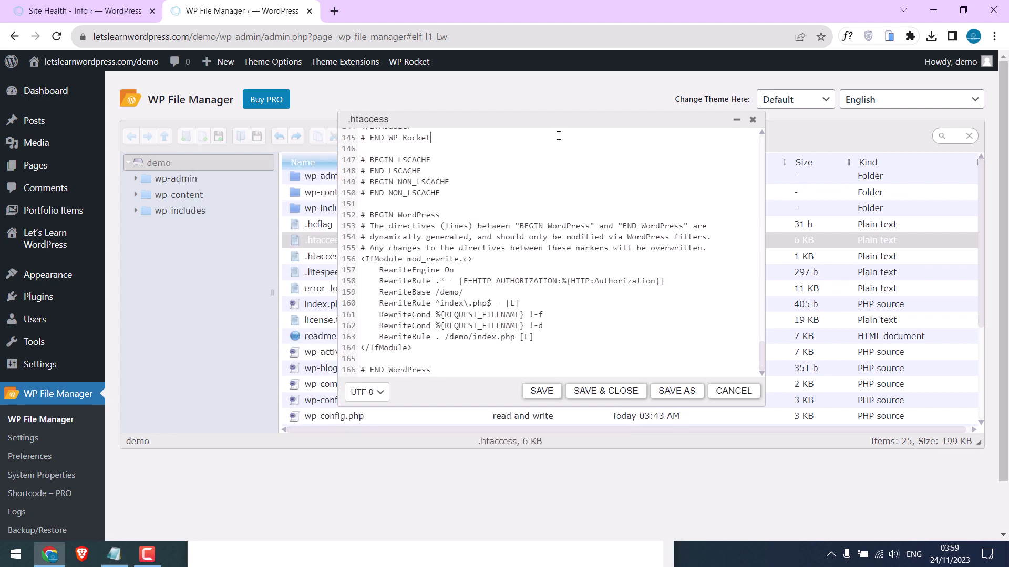
{"action": "left_click", "coordinate": [361, 214]}
{"action": "key", "text": "Return"}
{"action": "key", "text": "ctrl+v"}
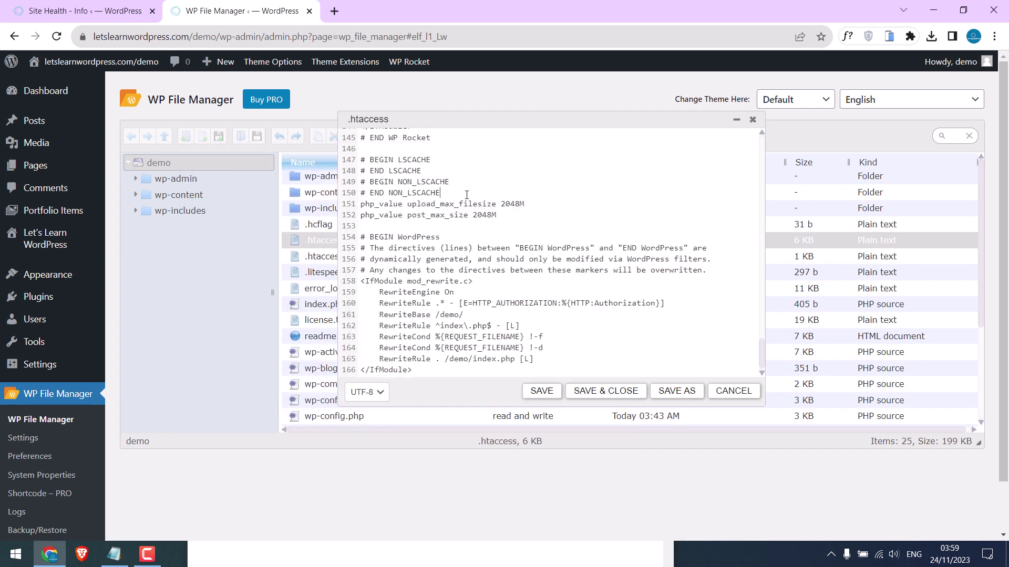
{"action": "key", "text": "Return"}
{"action": "left_click_drag", "start_coordinate": [502, 214], "coordinate": [484, 225]}
{"action": "left_click", "coordinate": [542, 394]}
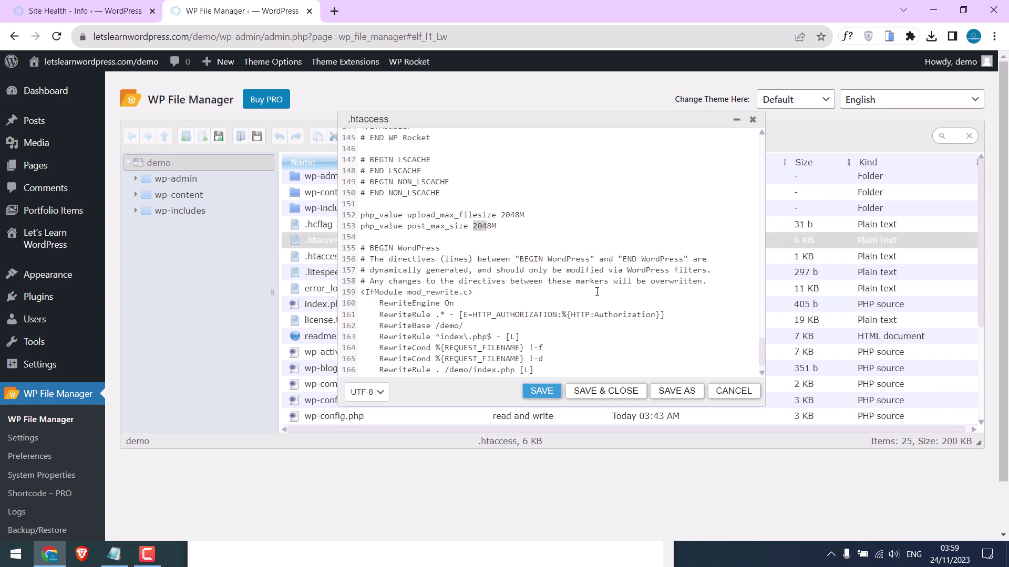
{"action": "left_click", "coordinate": [753, 119]}
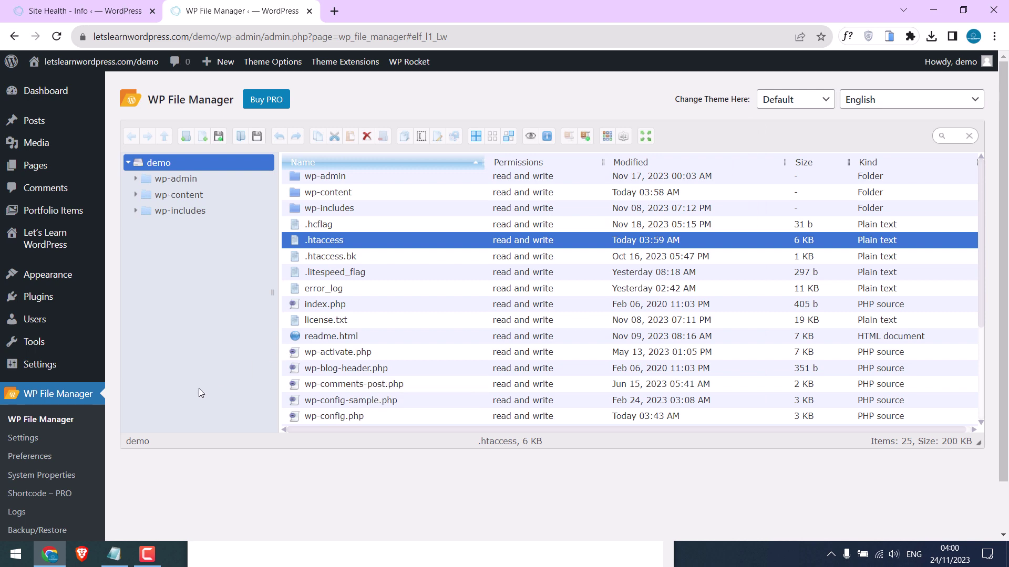
Open Tools > Site Health in a new tab placed beside the original Site Health tab.
{"action": "mouse_move", "coordinate": [73, 346]}
{"action": "right_click", "coordinate": [140, 400]}
{"action": "left_click", "coordinate": [173, 232]}
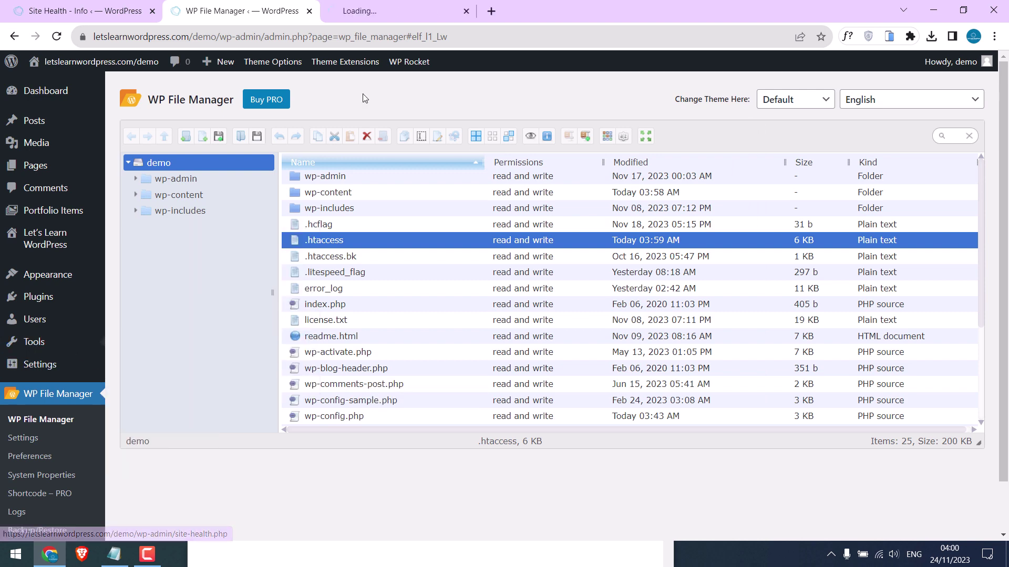
{"action": "left_click", "coordinate": [360, 12]}
{"action": "left_click_drag", "start_coordinate": [361, 12], "coordinate": [266, 7]}
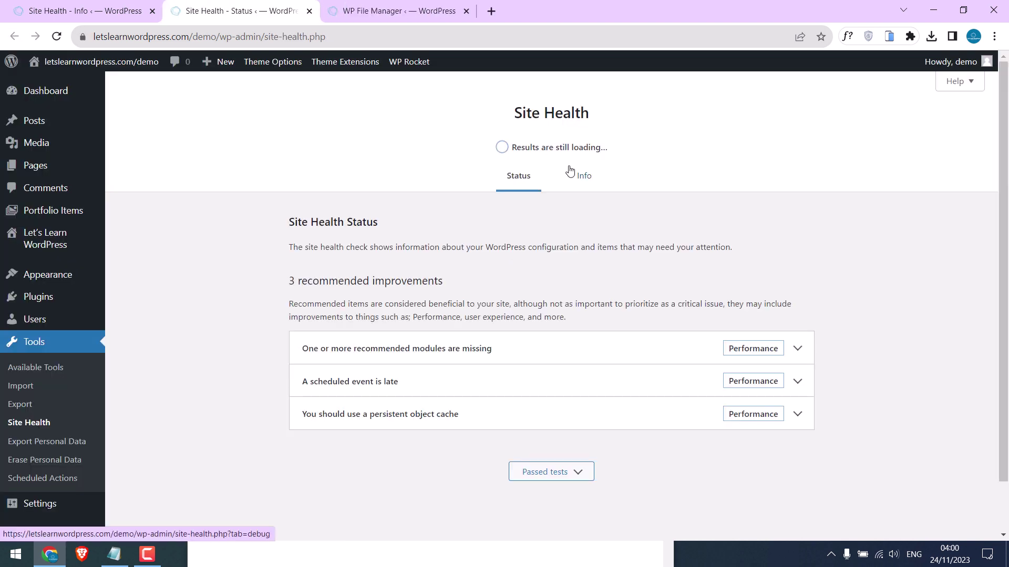
In Info > Media Handling, compare the new 2048M post and upload limits against the old 1024M tab.
{"action": "left_click", "coordinate": [577, 179]}
{"action": "scroll", "coordinate": [468, 223], "scroll_direction": "down", "scroll_amount": 4}
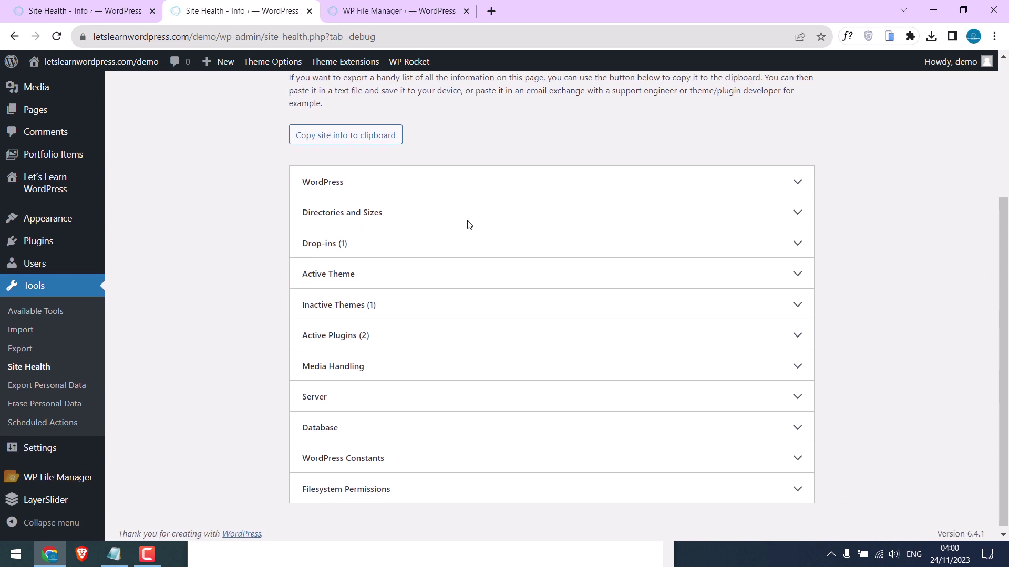
{"action": "left_click", "coordinate": [362, 364]}
{"action": "scroll", "coordinate": [344, 378], "scroll_direction": "down", "scroll_amount": 4}
{"action": "left_click_drag", "start_coordinate": [309, 316], "coordinate": [490, 337]}
{"action": "left_click", "coordinate": [97, 5]}
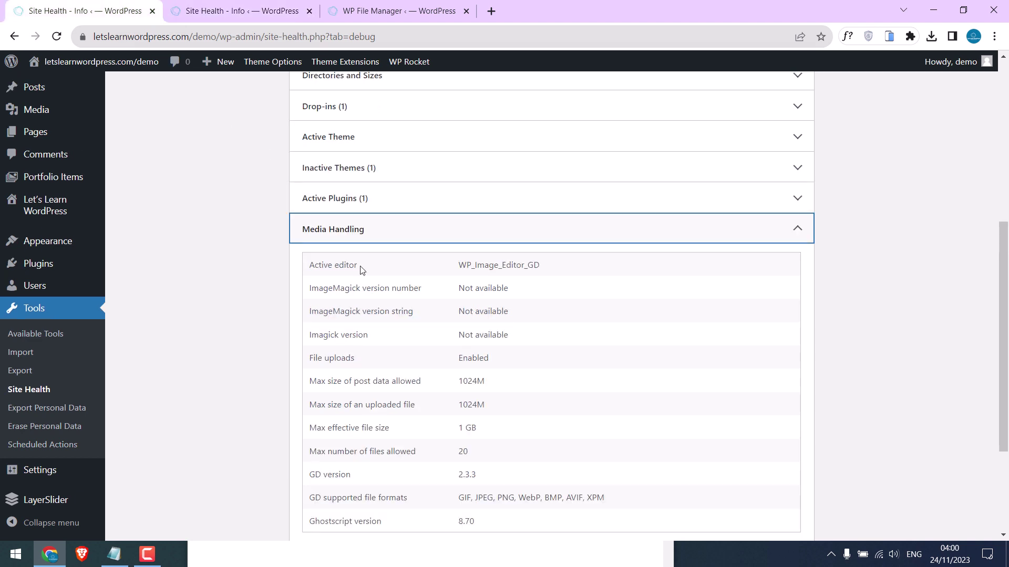
{"action": "left_click_drag", "start_coordinate": [308, 379], "coordinate": [472, 395]}
{"action": "left_click", "coordinate": [254, 9]}
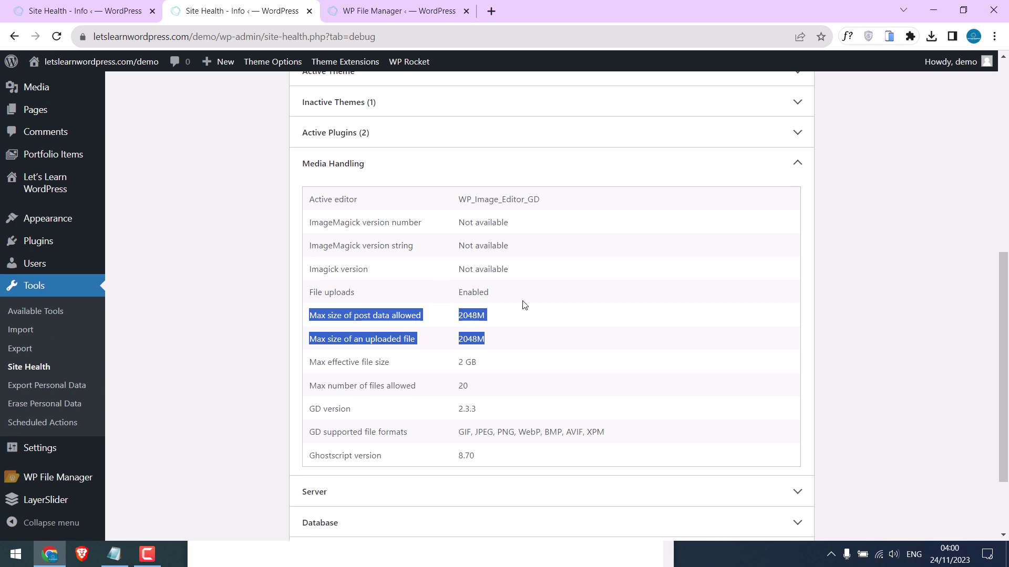
Expand Server in both tabs and compare Upload max filesize and PHP post max size: 2048M versus 1024M.
{"action": "left_click", "coordinate": [376, 165]}
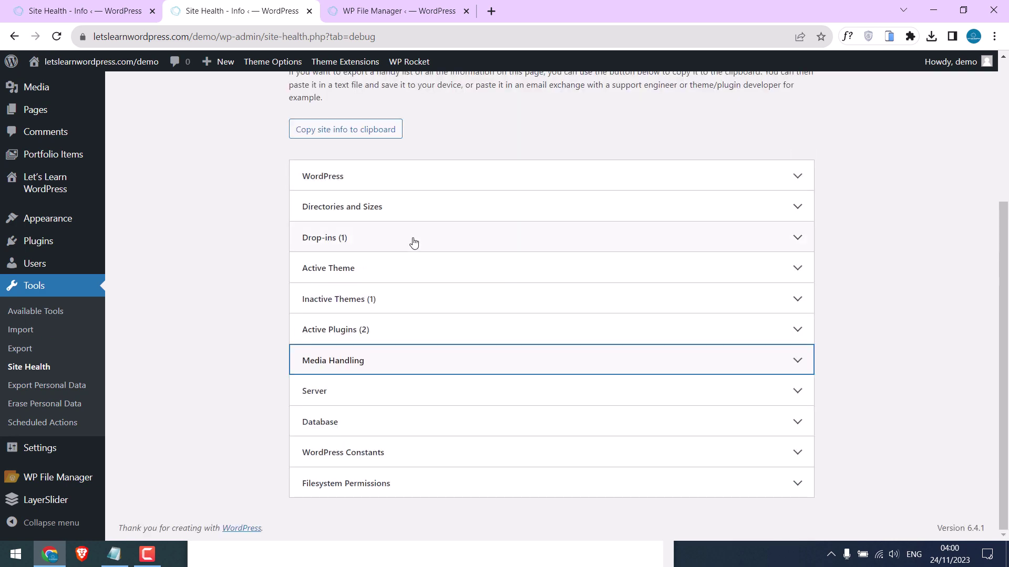
{"action": "left_click", "coordinate": [344, 393]}
{"action": "scroll", "coordinate": [346, 378], "scroll_direction": "down", "scroll_amount": 5}
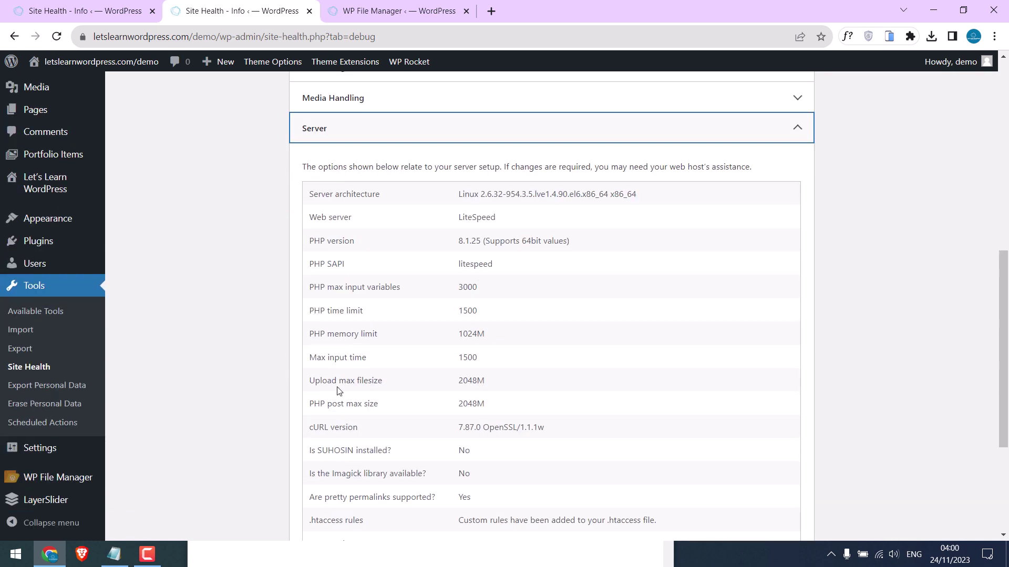
{"action": "left_click_drag", "start_coordinate": [309, 380], "coordinate": [506, 415]}
{"action": "left_click", "coordinate": [84, 10]}
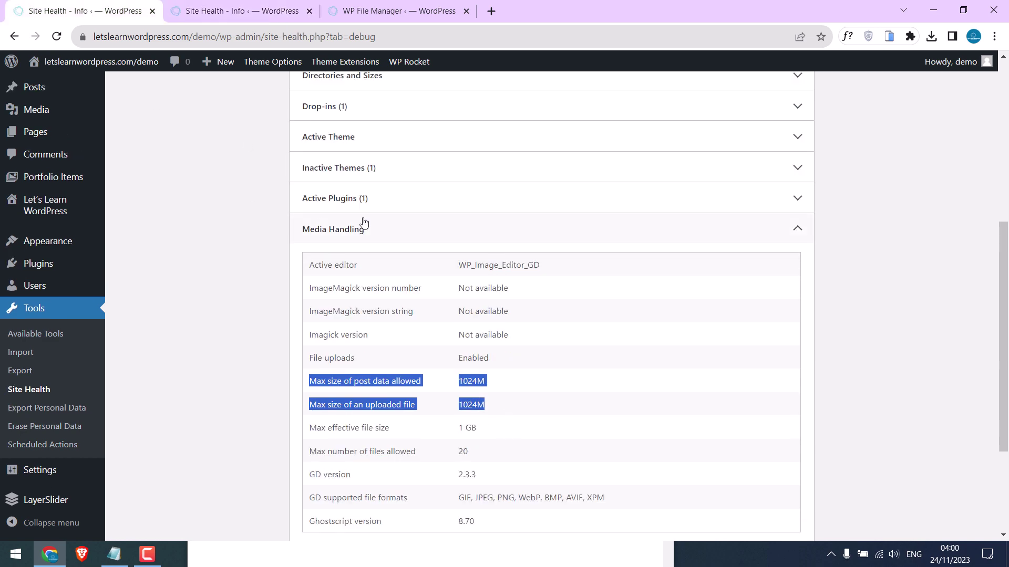
{"action": "left_click", "coordinate": [374, 231]}
{"action": "left_click", "coordinate": [371, 395]}
{"action": "scroll", "coordinate": [370, 393], "scroll_direction": "down", "scroll_amount": 5}
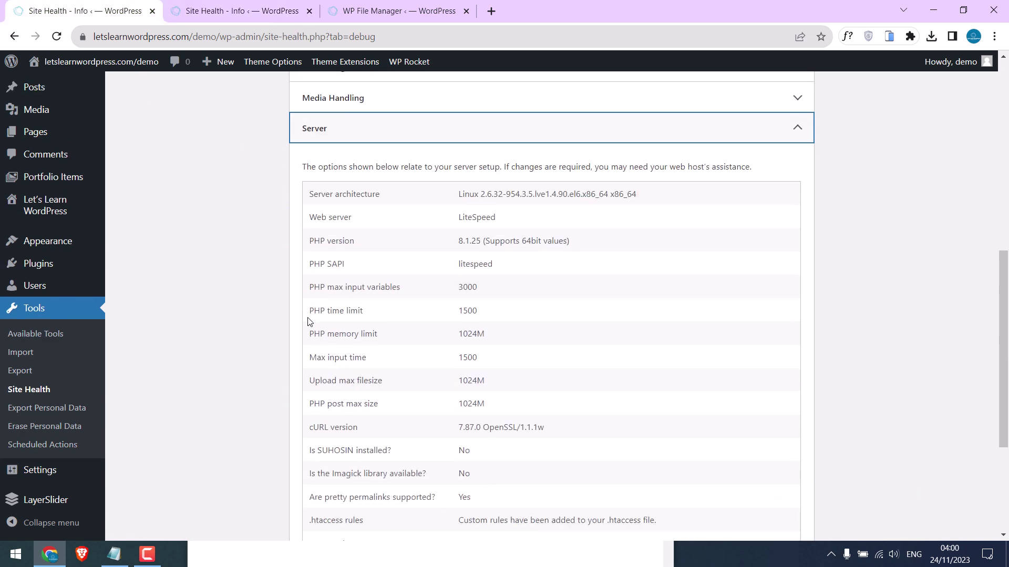
{"action": "left_click_drag", "start_coordinate": [308, 374], "coordinate": [502, 406]}
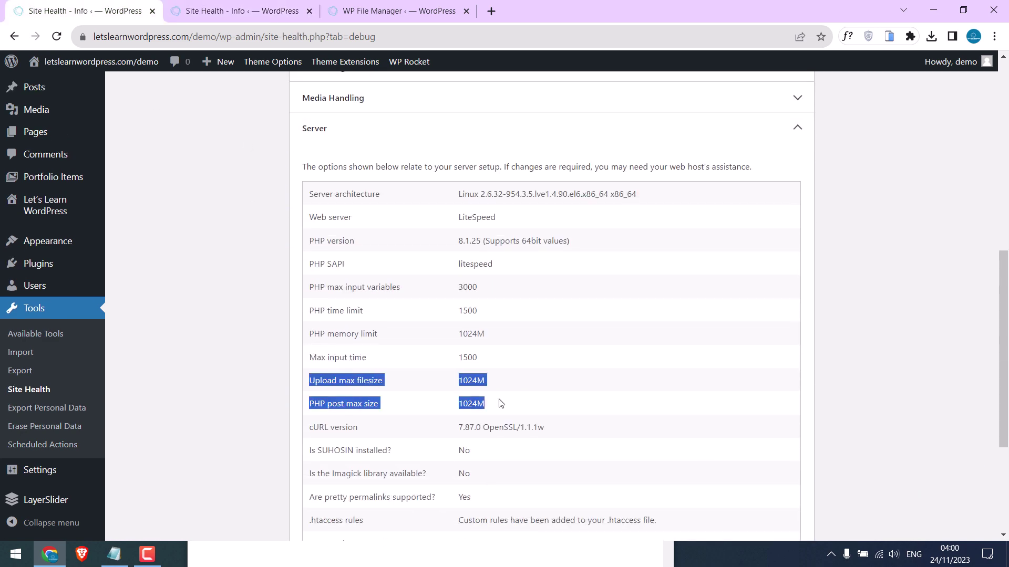
{"action": "left_click", "coordinate": [259, 6]}
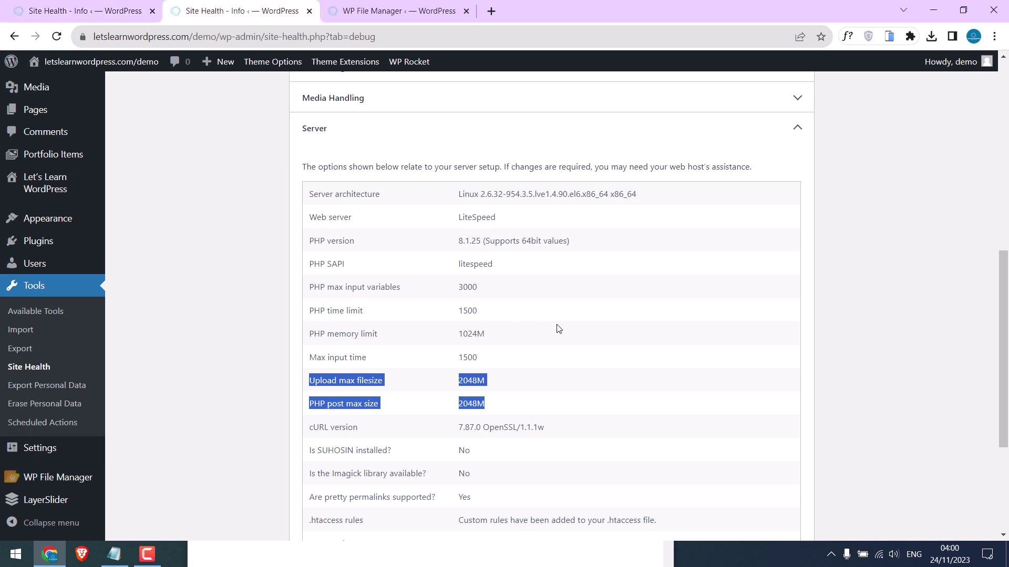
From the installed Plugins list, deactivate WP File Manager, then delete it and confirm with OK.
{"action": "left_click", "coordinate": [390, 9]}
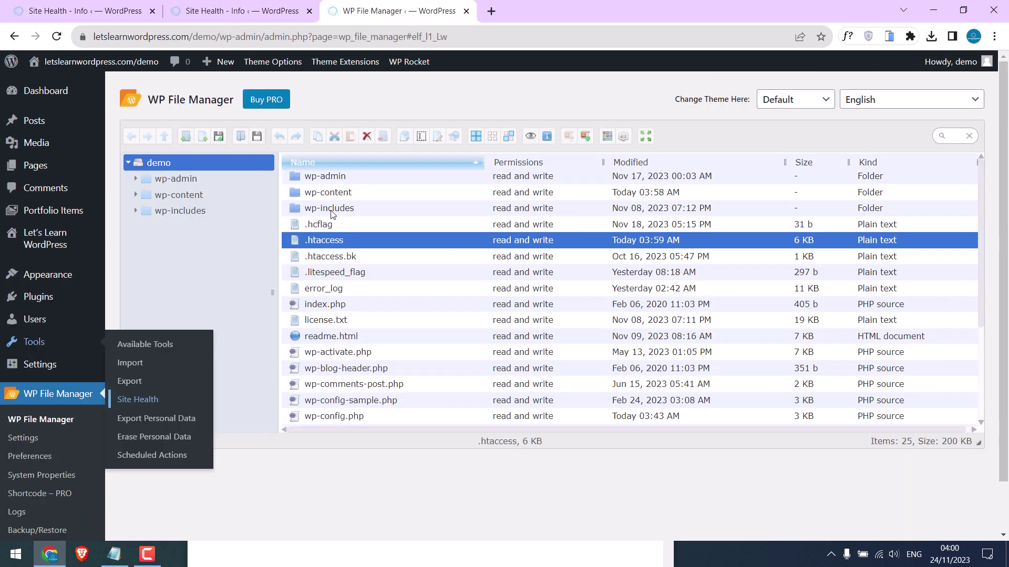
{"action": "left_click", "coordinate": [74, 298]}
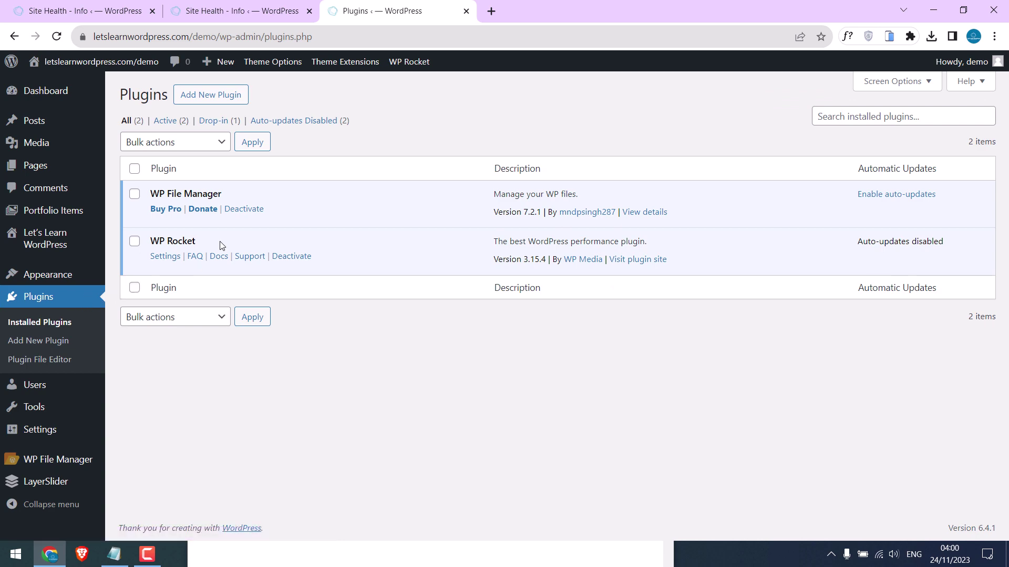
{"action": "left_click", "coordinate": [246, 210]}
{"action": "left_click", "coordinate": [211, 313]}
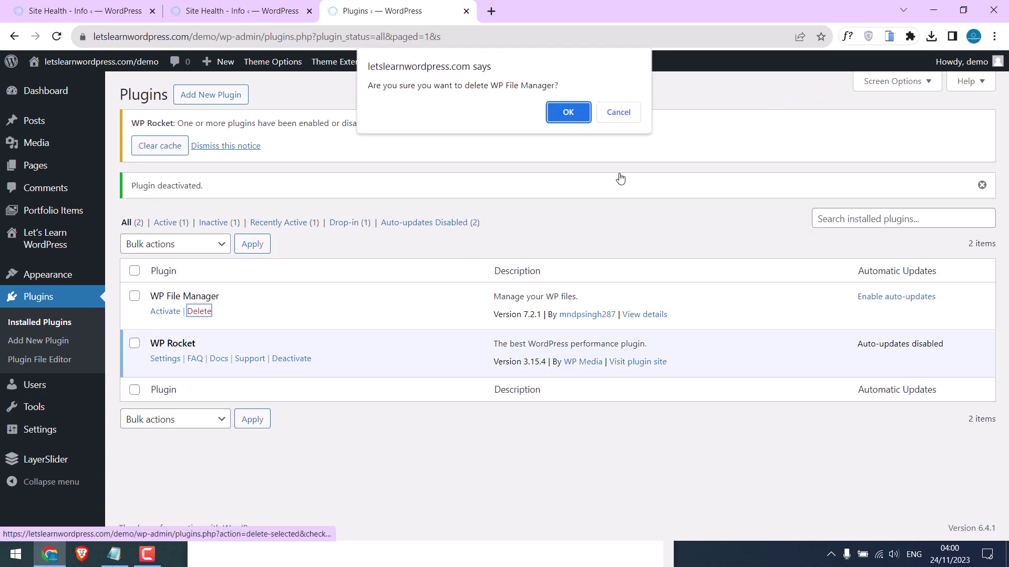
{"action": "left_click", "coordinate": [567, 112]}
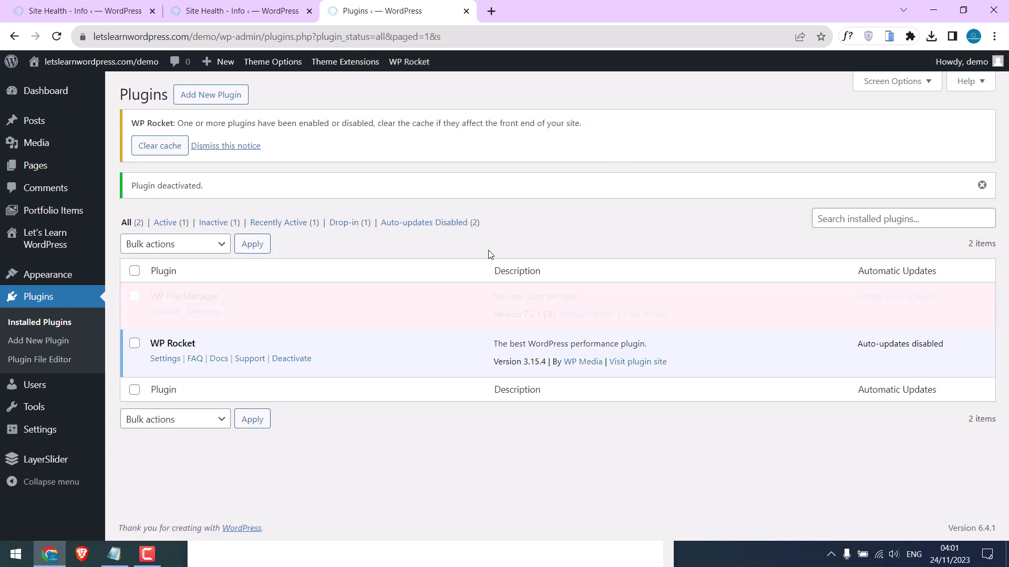